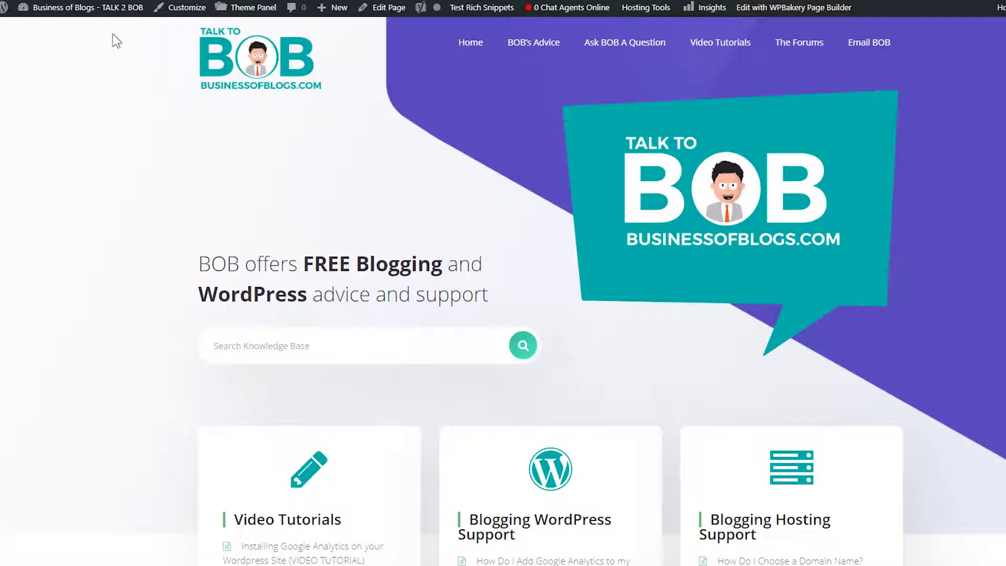
- Search the site's WordPress plugin directory for "worker" and install the ManageWP Worker plugin
mouse_move(97, 10)
click(74, 32)
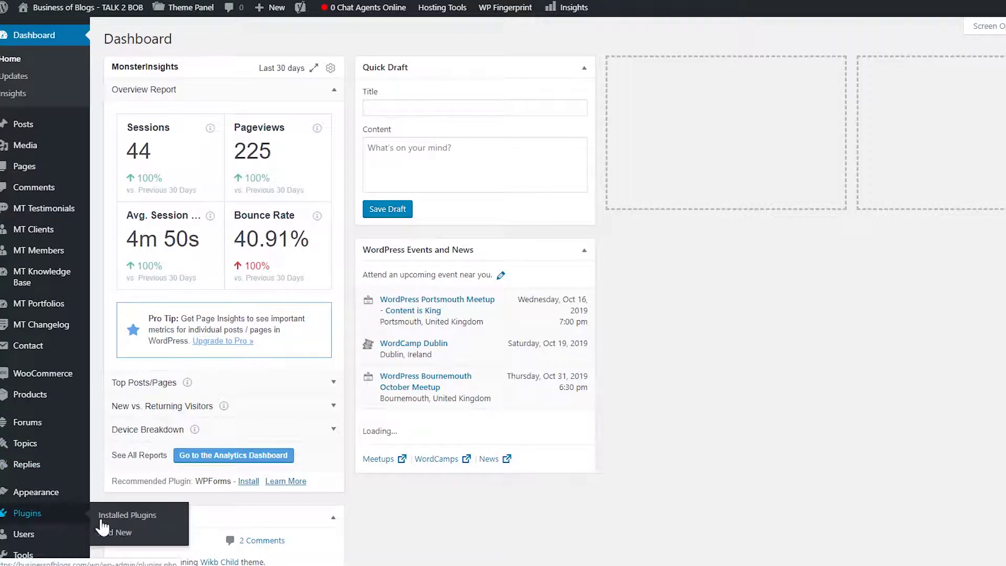
click(125, 533)
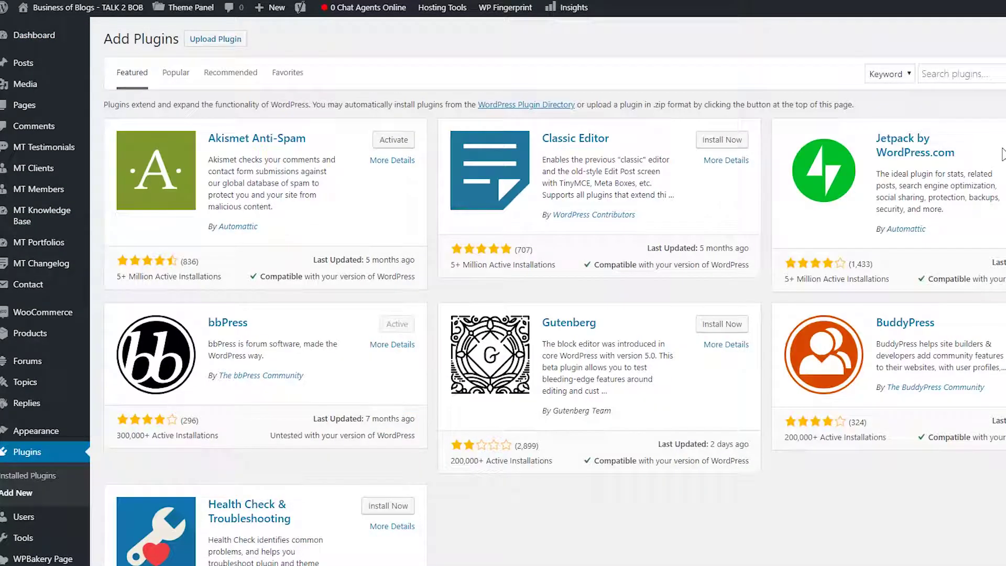
click(959, 72)
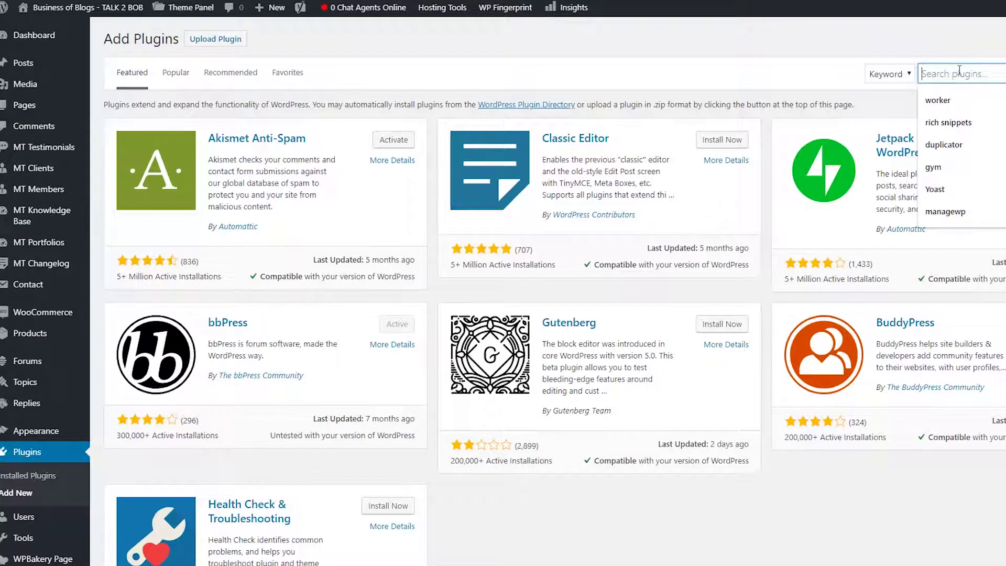
text(worker)
key(Return)
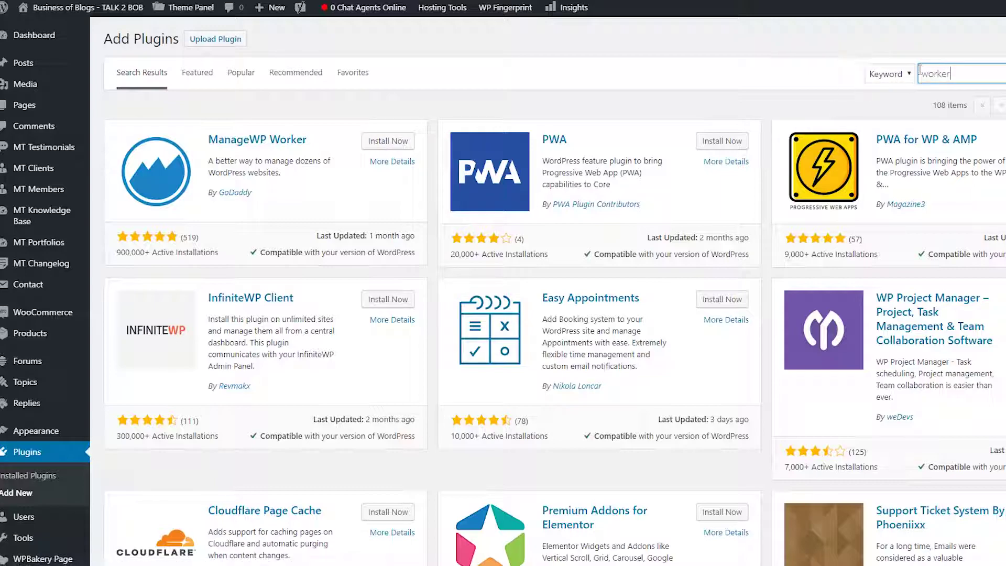
click(398, 143)
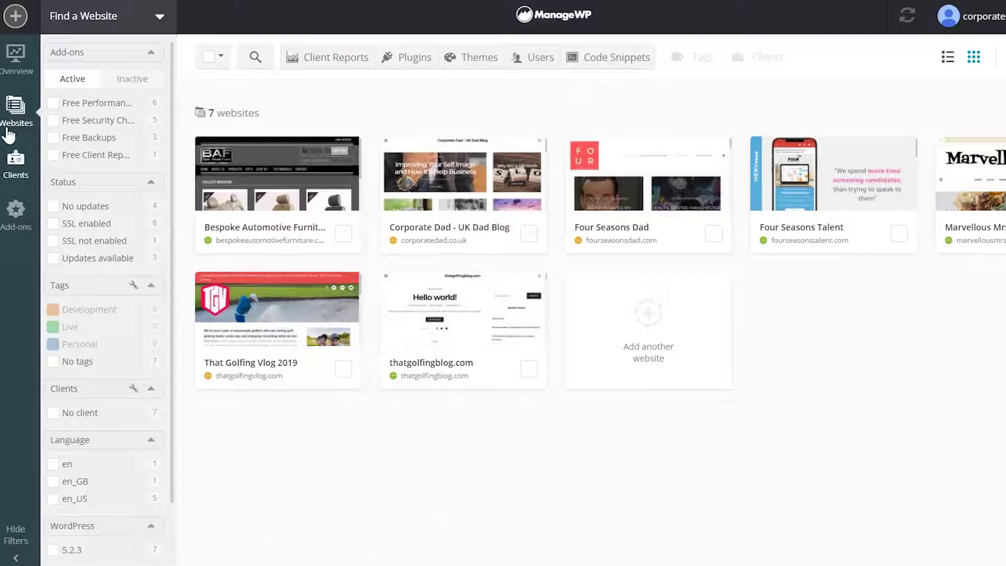
click(24, 68)
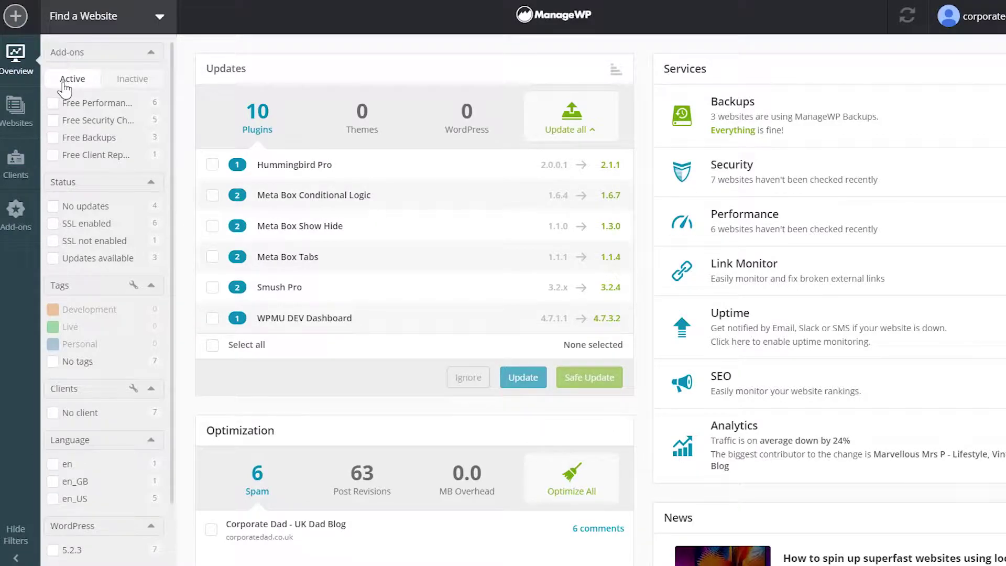
click(17, 18)
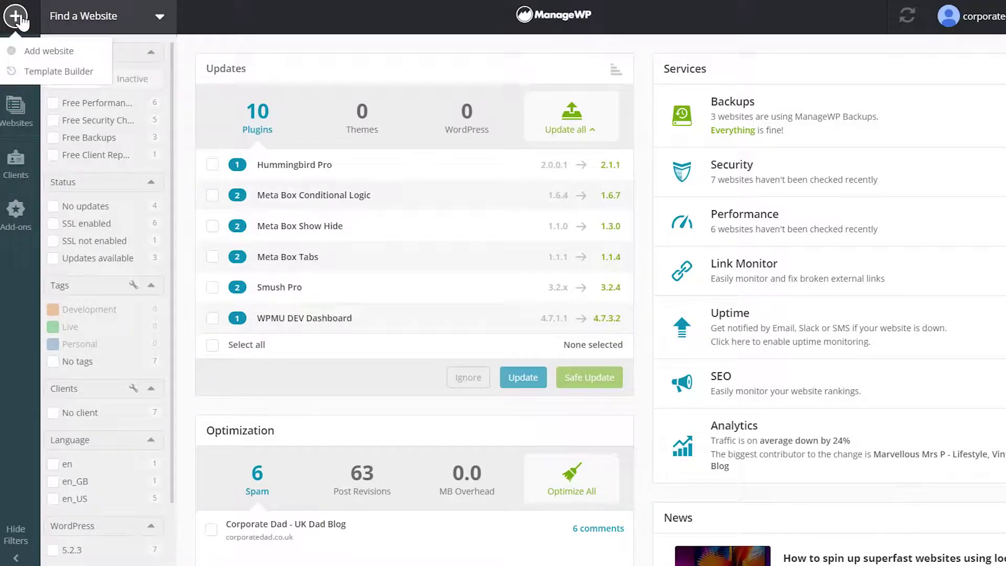
click(54, 54)
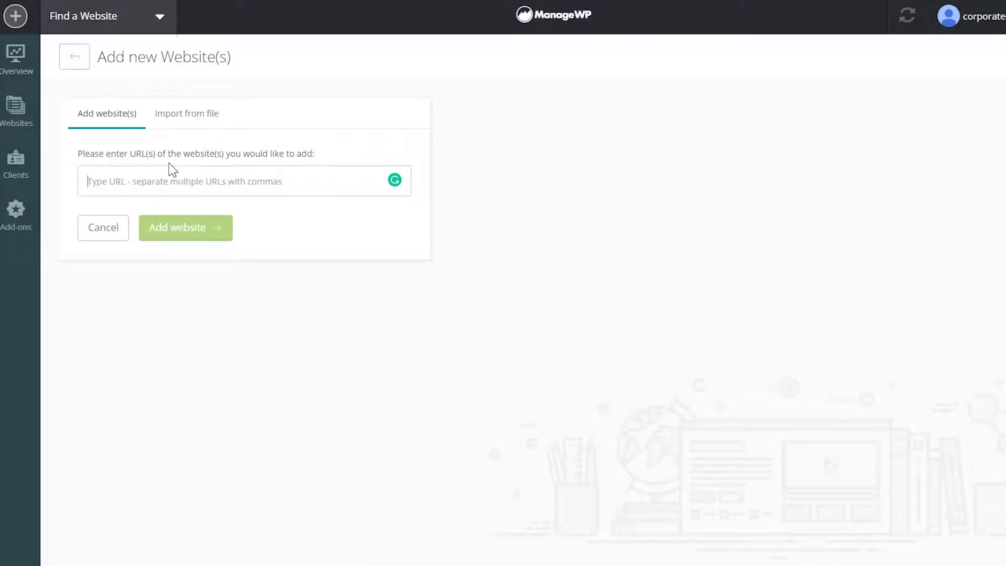
text(https:/)
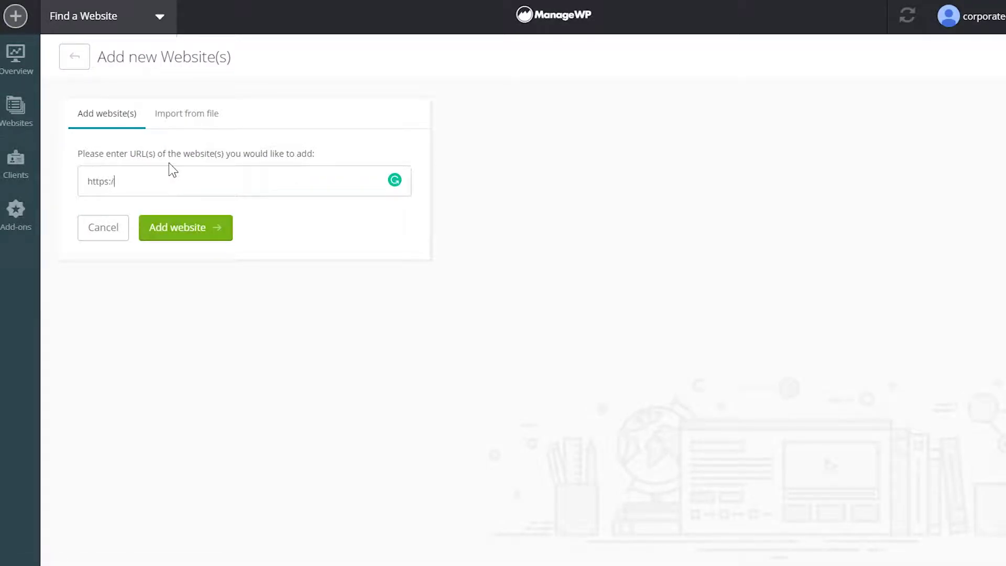
text(/www.businessofblogs.com)
click(195, 234)
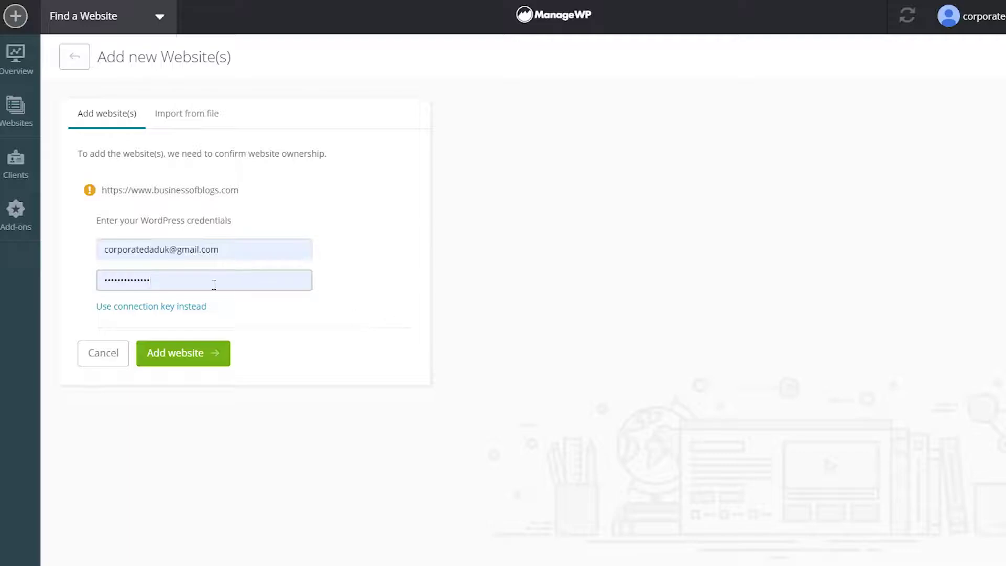
- Confirm ownership of the new website with the connection key copied from the Worker plugin in WordPress, and open the site's ManageWP dashboard
click(157, 307)
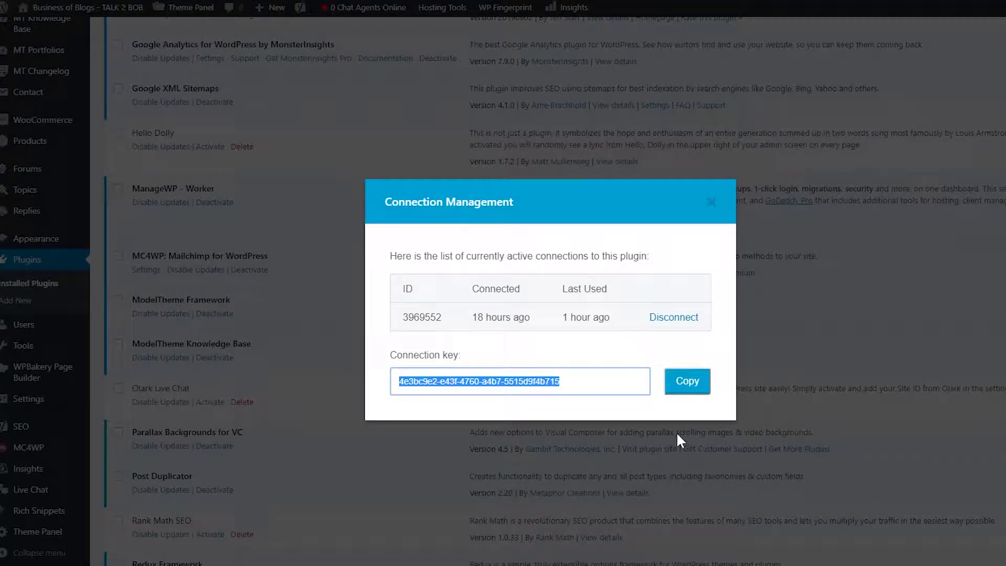
click(711, 202)
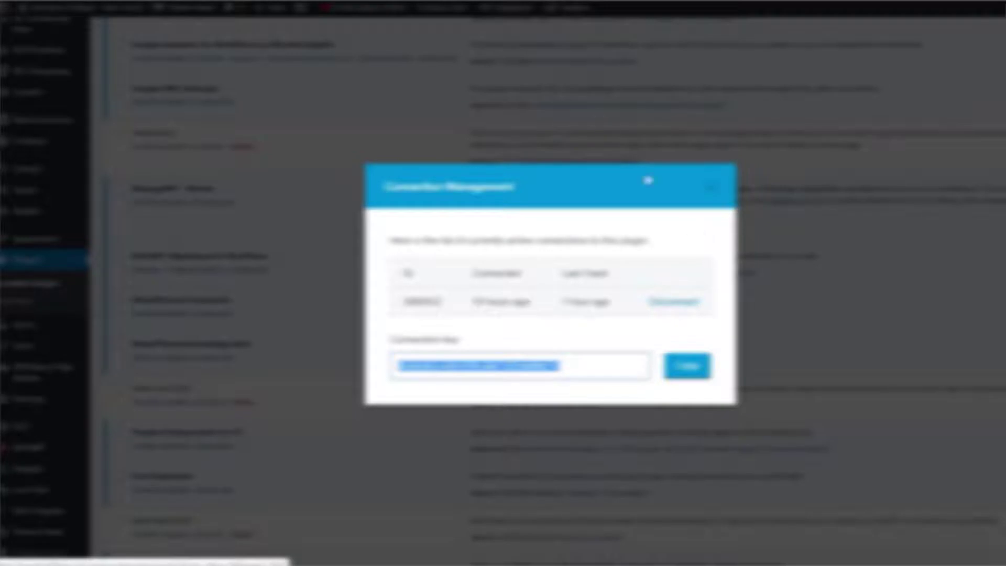
click(699, 369)
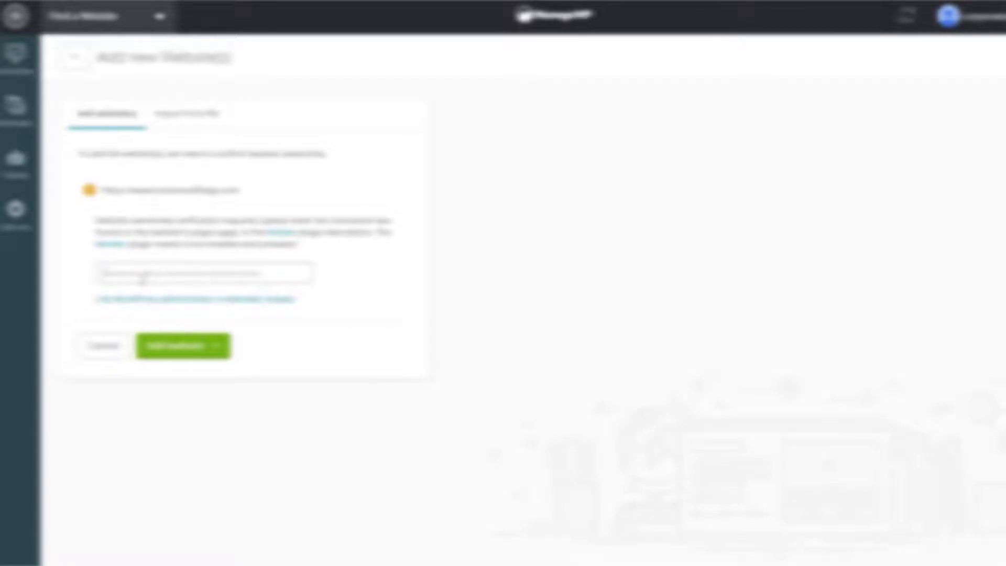
right_click(146, 273)
click(180, 374)
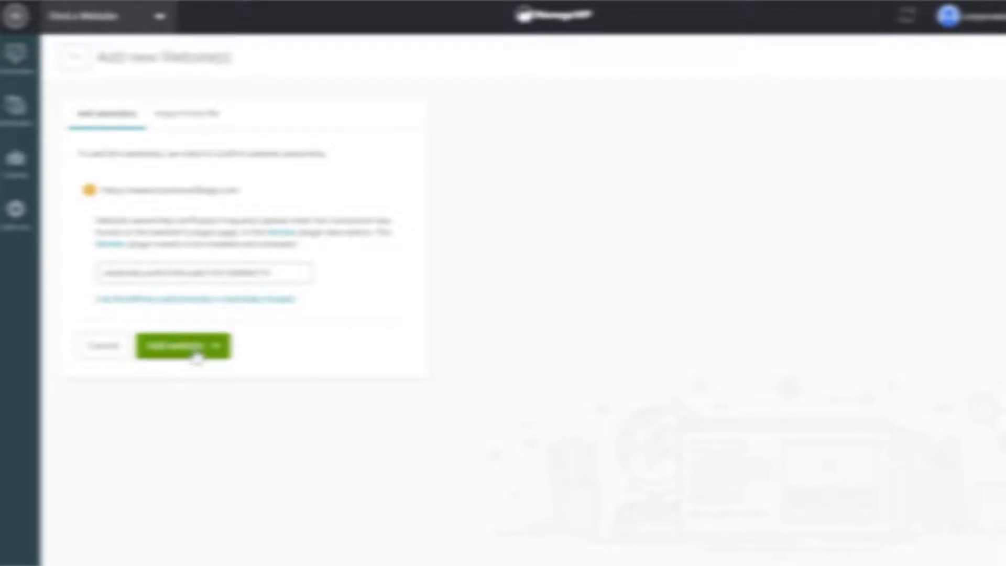
click(196, 356)
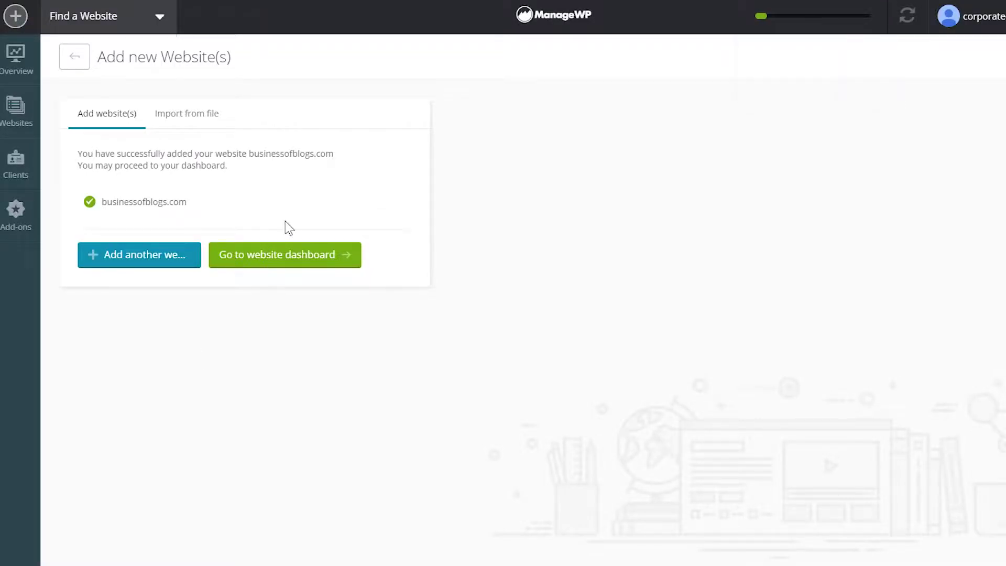
click(284, 265)
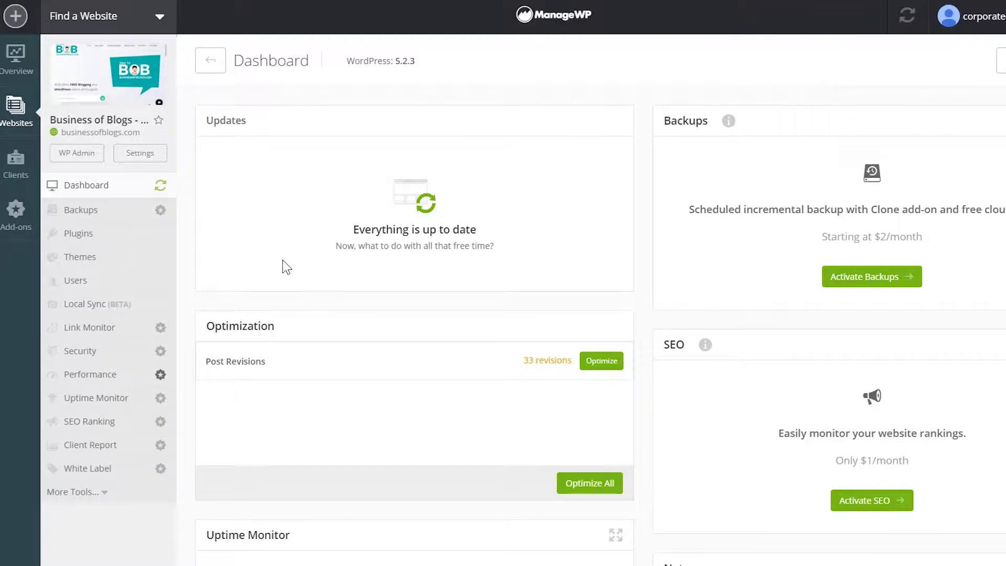
- Examine the updates, optimization, services and comments for all websites on the ManageWP overview
click(8, 64)
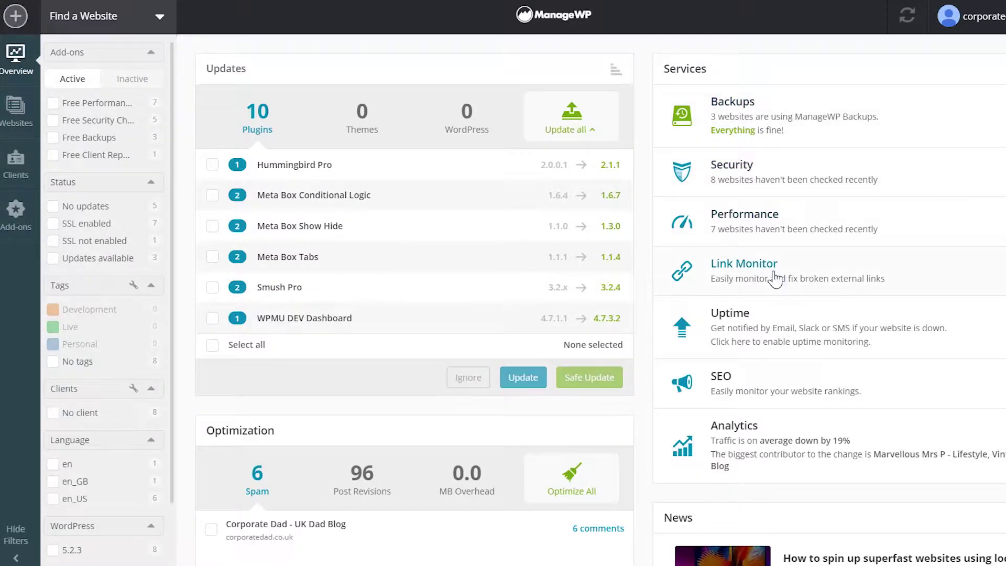
scroll(779, 304, down, 3)
scroll(775, 292, down, 2)
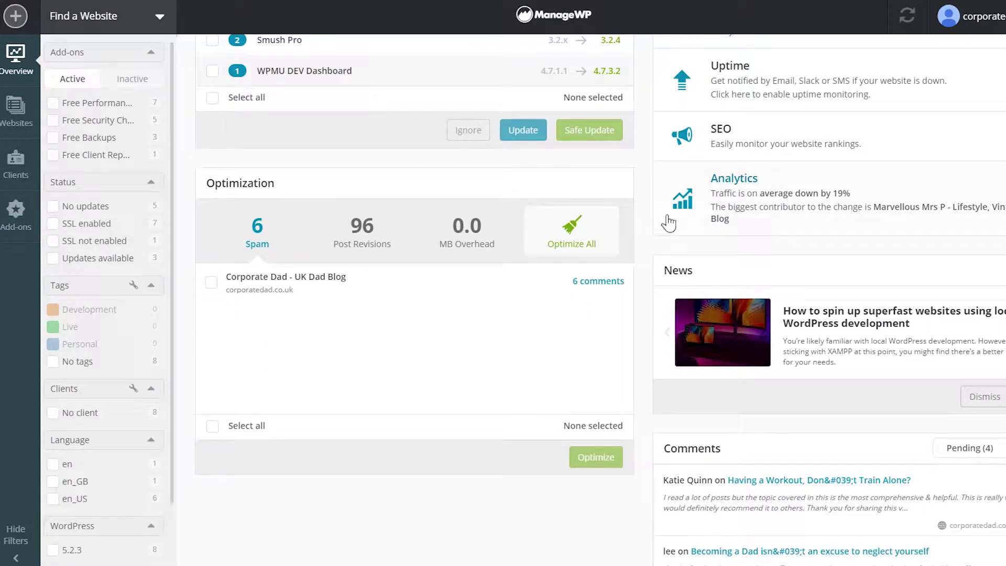
scroll(315, 226, down, 4)
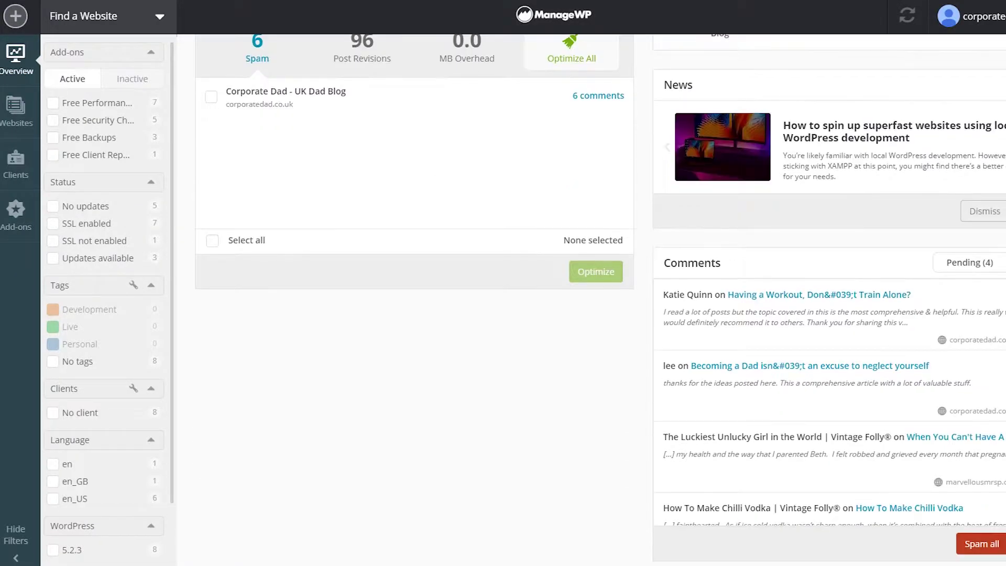
scroll(317, 110, up, 4)
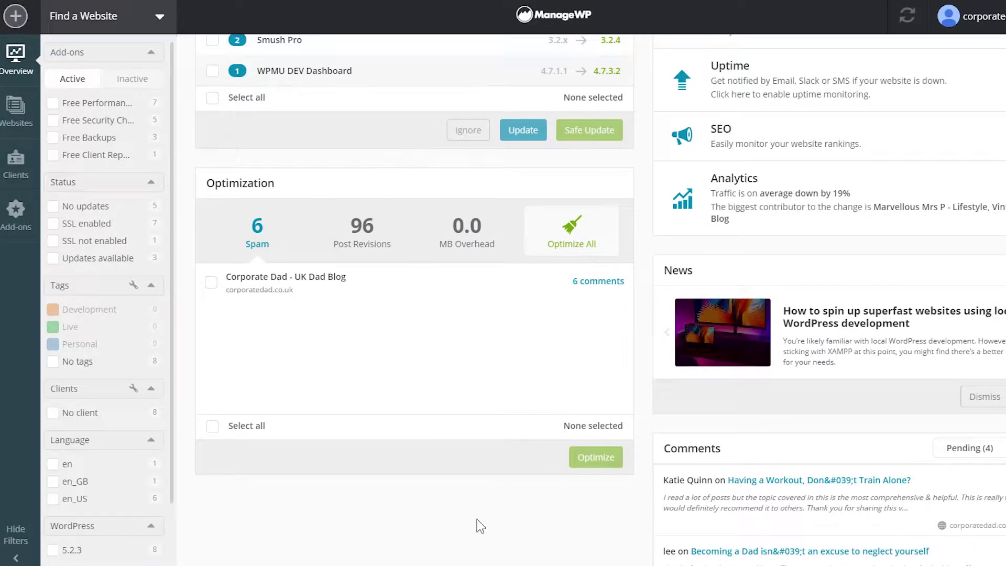
scroll(657, 217, down, 4)
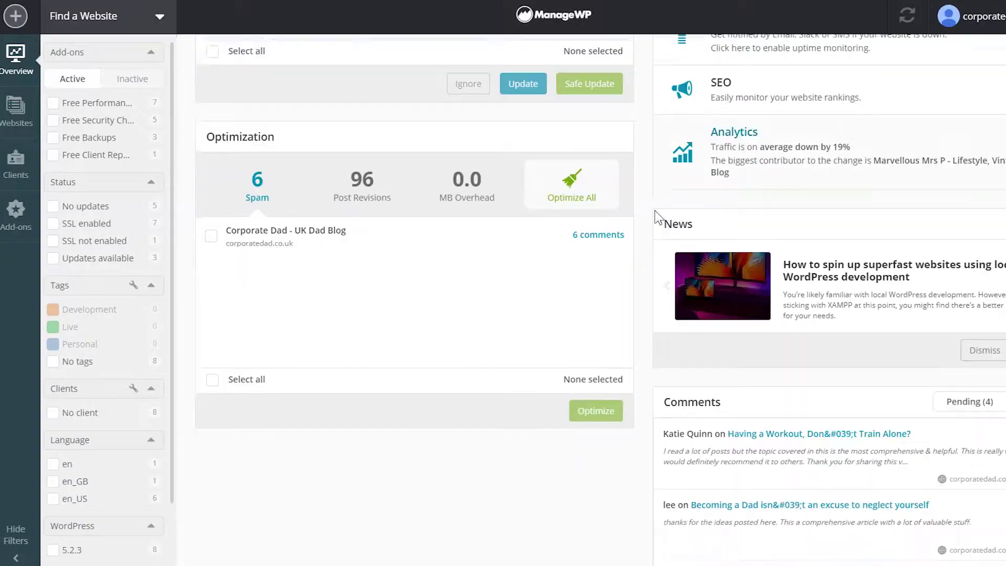
scroll(676, 173, up, 9)
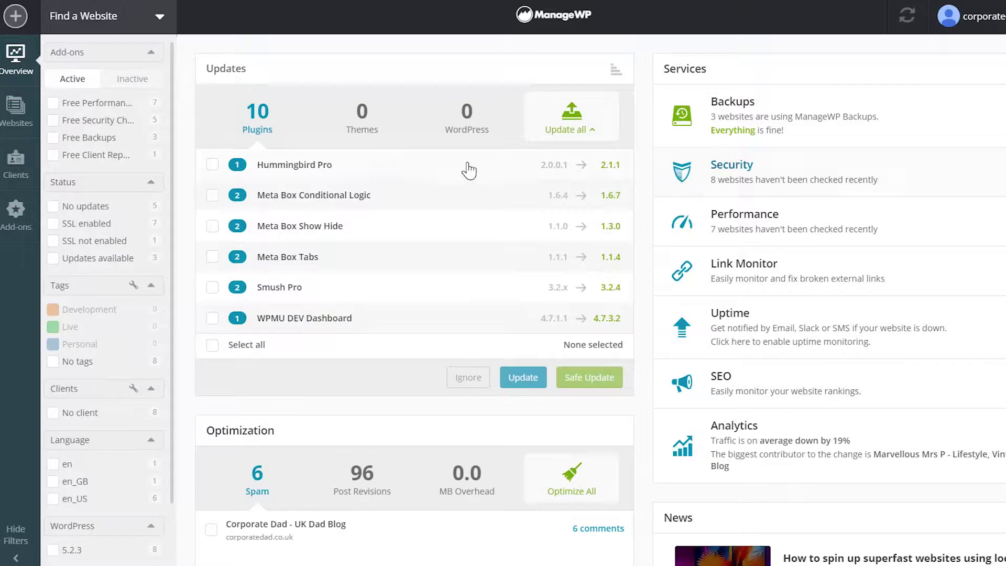
- Open the Business of Blogs site's WP dashboard from the website list, and open its ManageWP dashboard
mouse_move(158, 31)
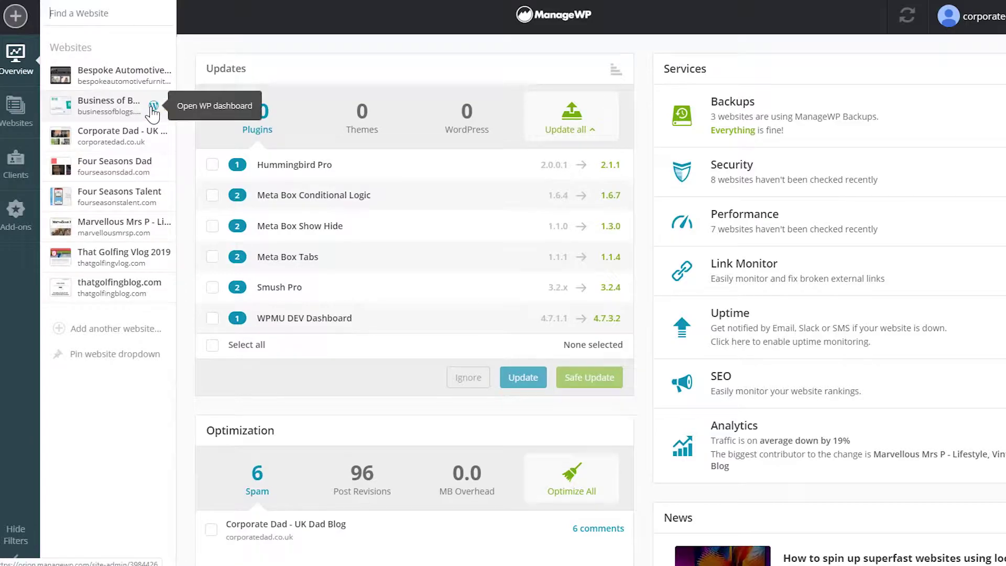
click(153, 106)
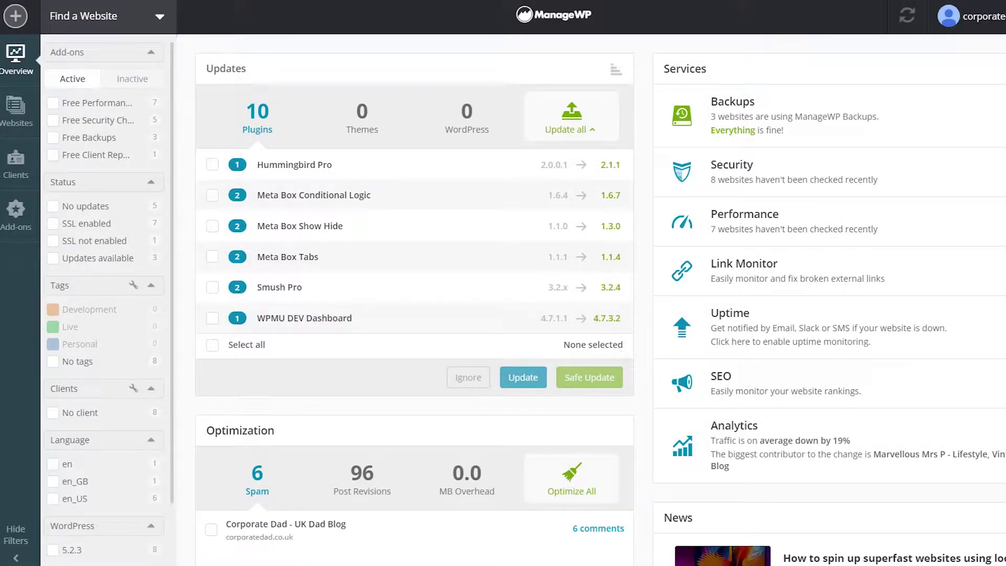
click(105, 17)
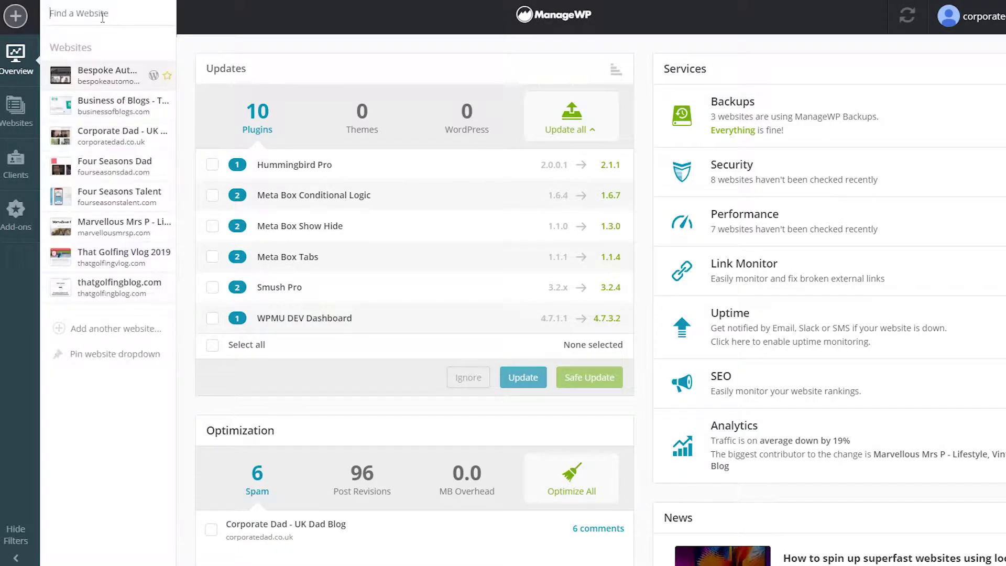
click(98, 115)
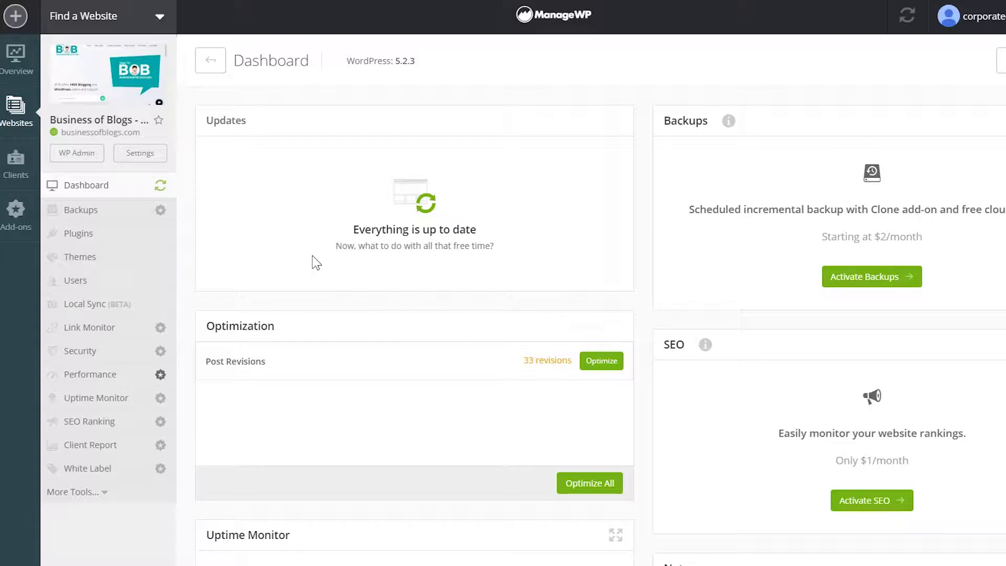
- Activate the Free backups plan for Business of Blogs with Europe as the storage region
click(853, 285)
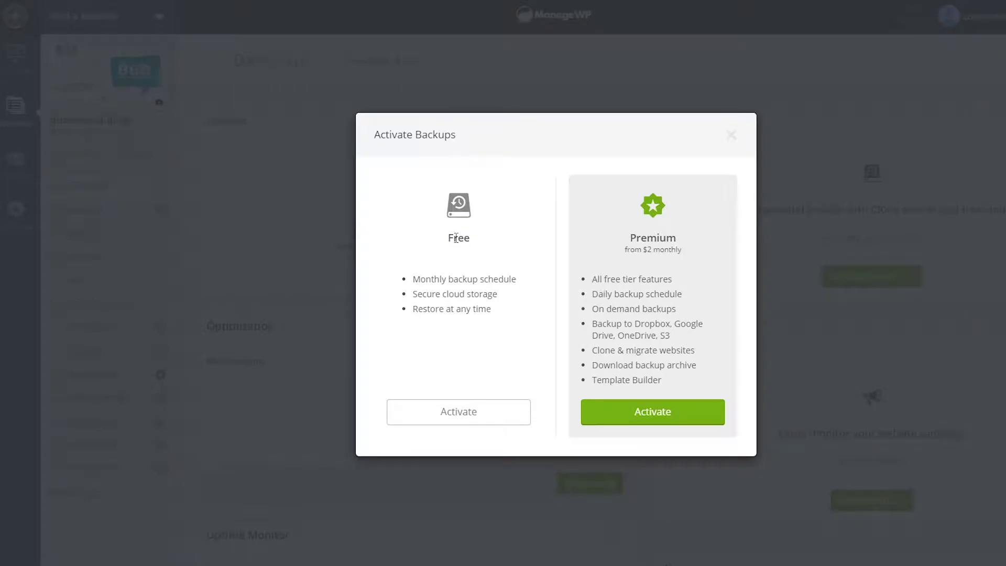
click(449, 416)
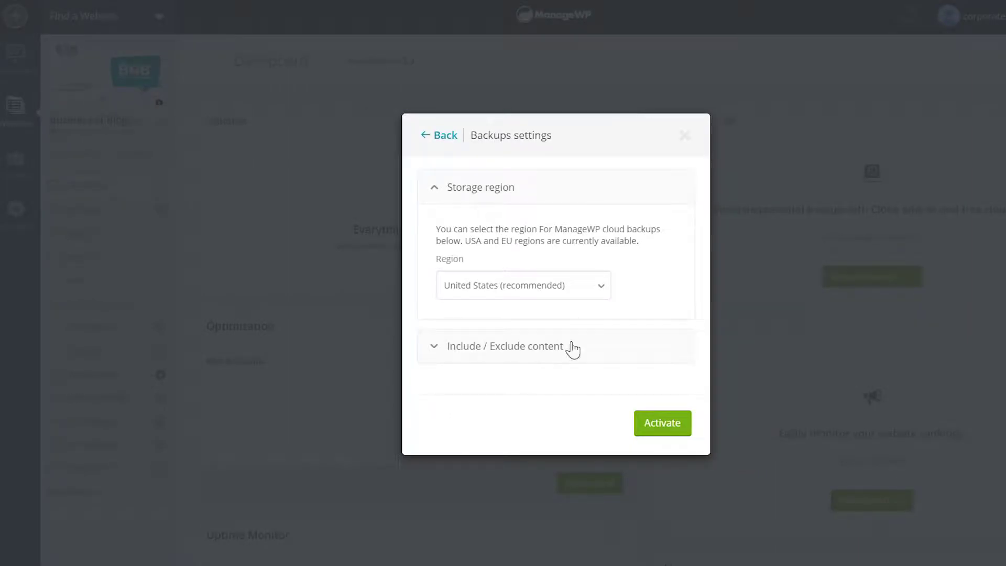
click(592, 283)
click(556, 319)
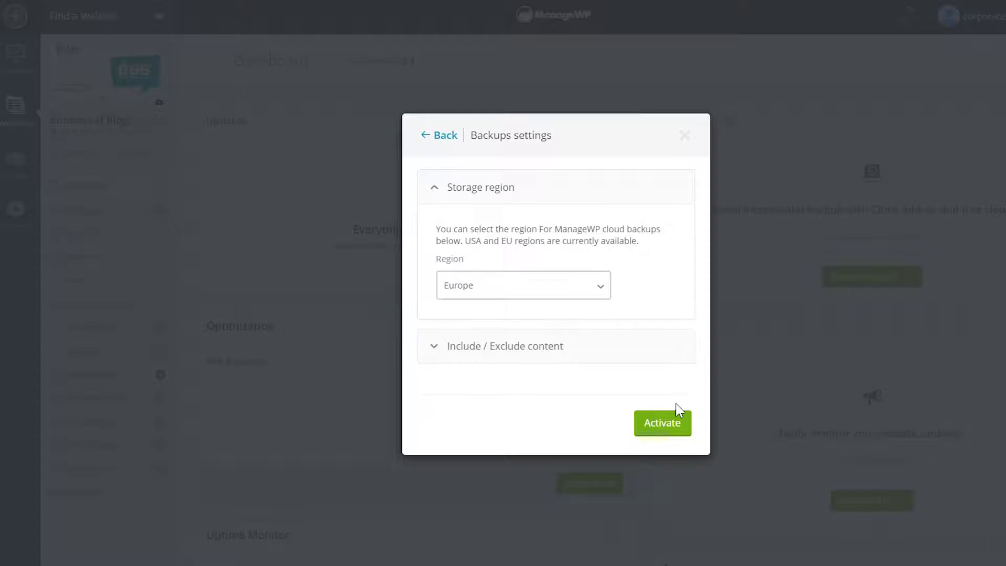
click(665, 424)
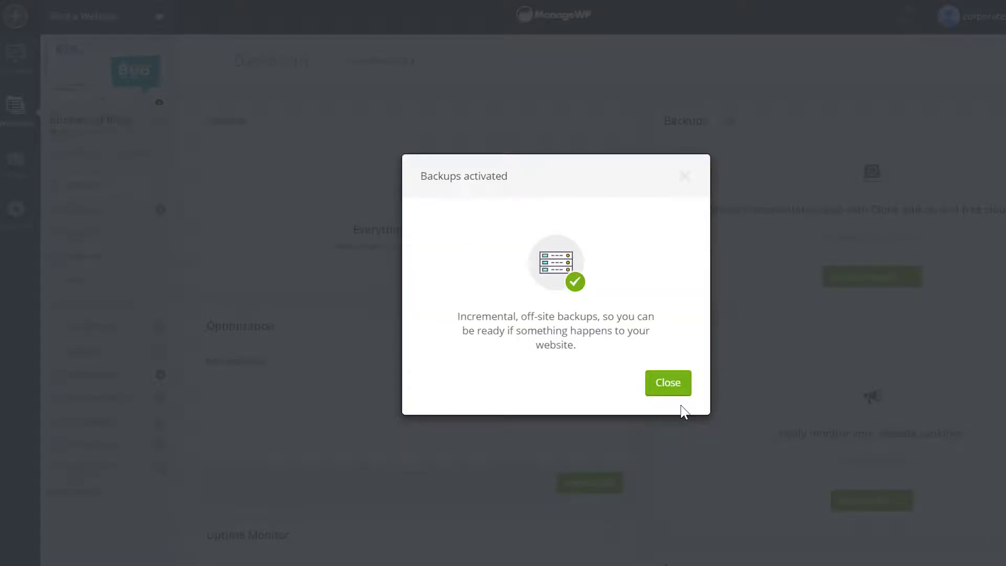
click(680, 390)
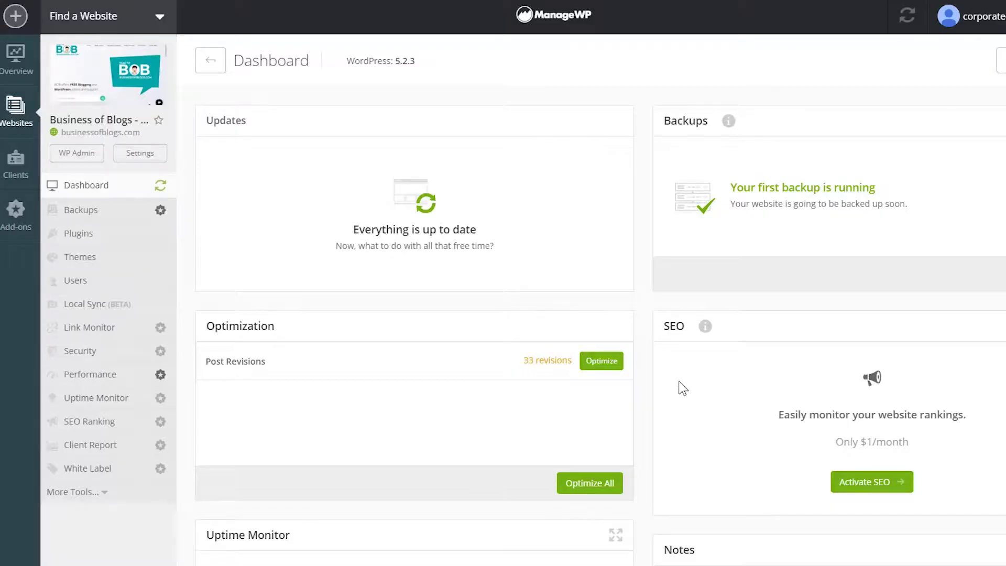
- Examine the Backups, Optimization, SEO and Uptime Monitor sections of the Business of Blogs dashboard
scroll(827, 206, down, 3)
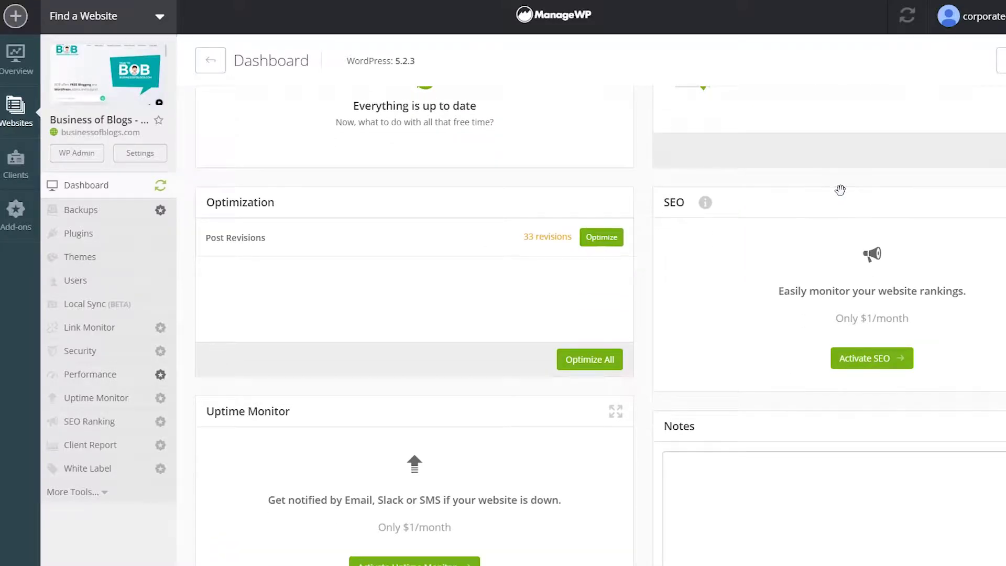
scroll(835, 189, up, 3)
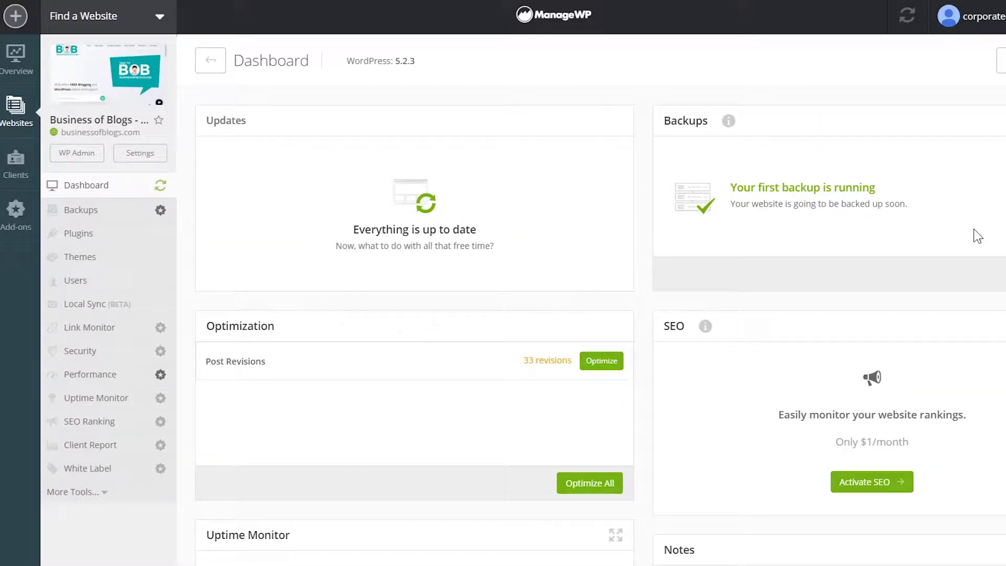
scroll(974, 235, down, 1)
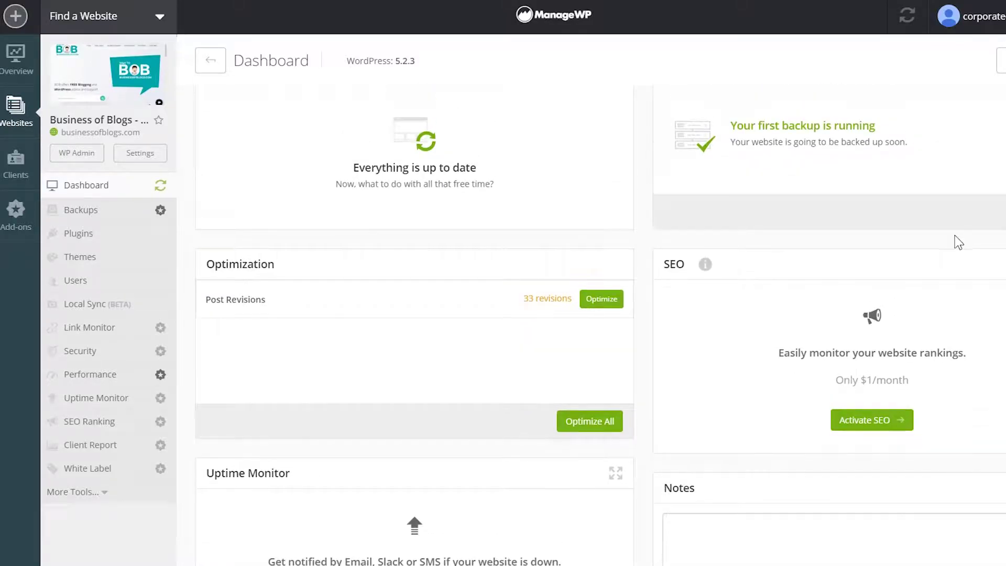
scroll(954, 235, up, 1)
scroll(951, 237, down, 1)
scroll(952, 234, down, 2)
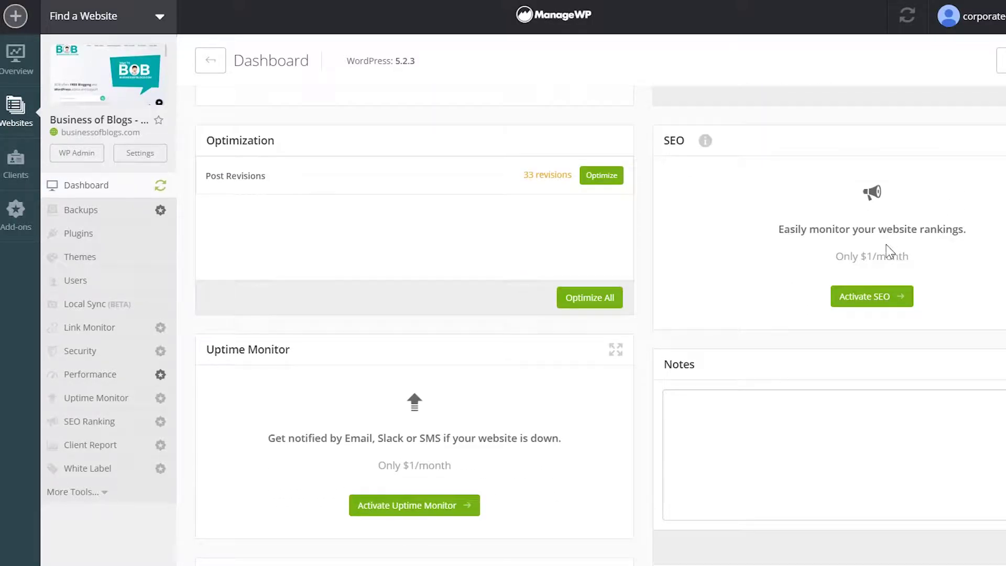
- Check the activation cost of the SEO add-on without activating it, and optimize the Business of Blogs site's post revisions
click(879, 297)
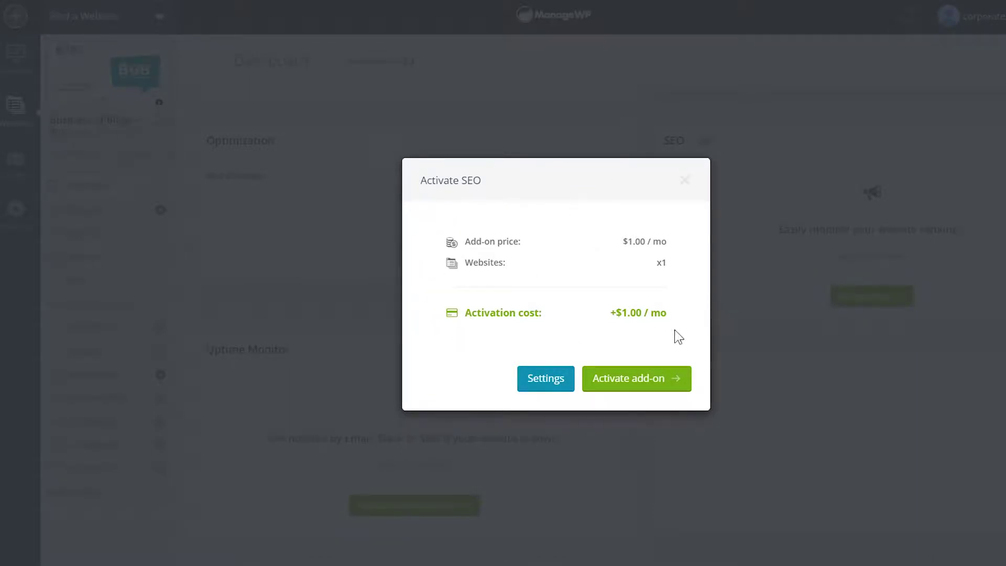
click(685, 180)
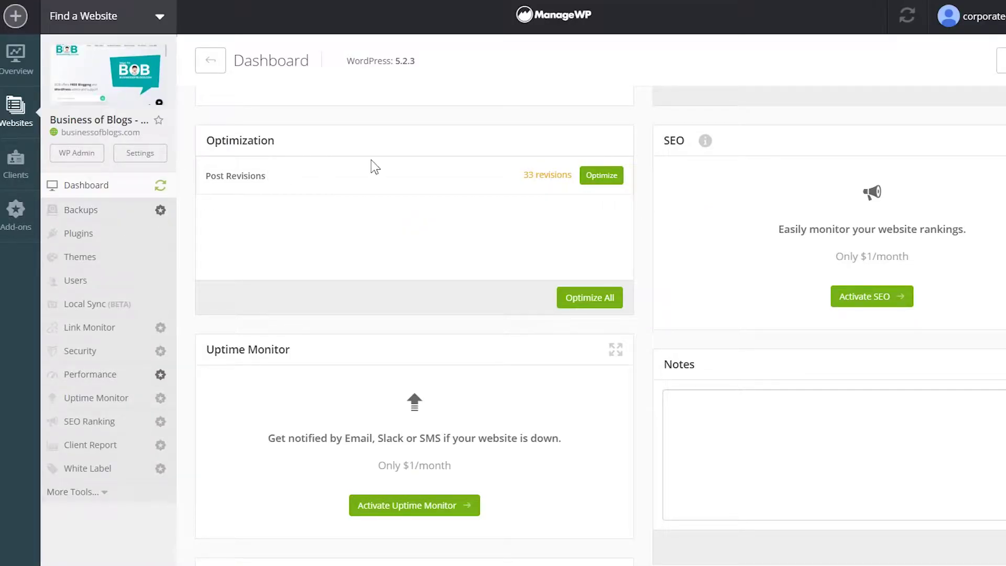
click(603, 178)
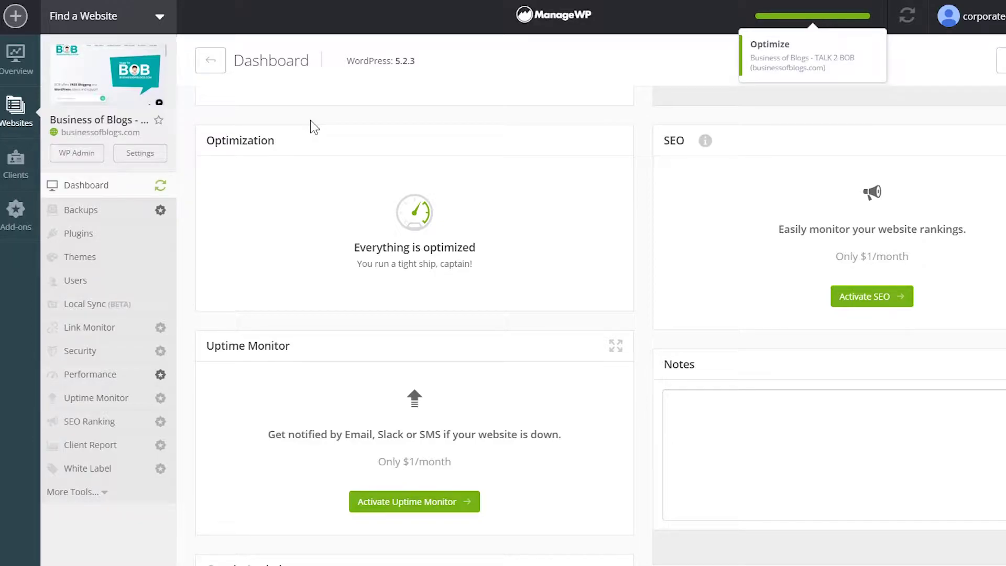
- Examine the Uptime Monitor section and the weekly Google Analytics statistics, sessions graph, referrers and pages on the Business of Blogs dashboard
scroll(529, 254, down, 5)
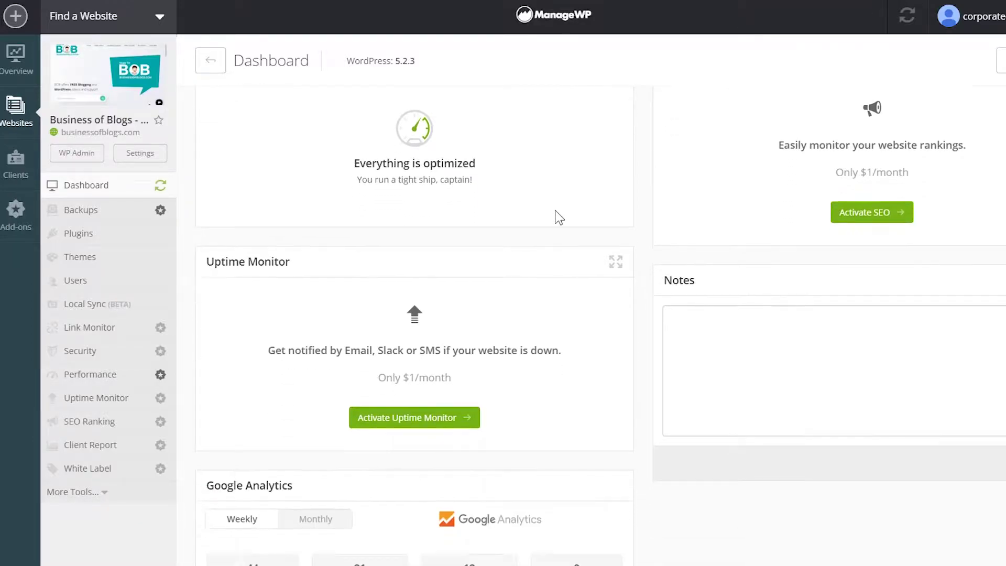
scroll(534, 216, up, 4)
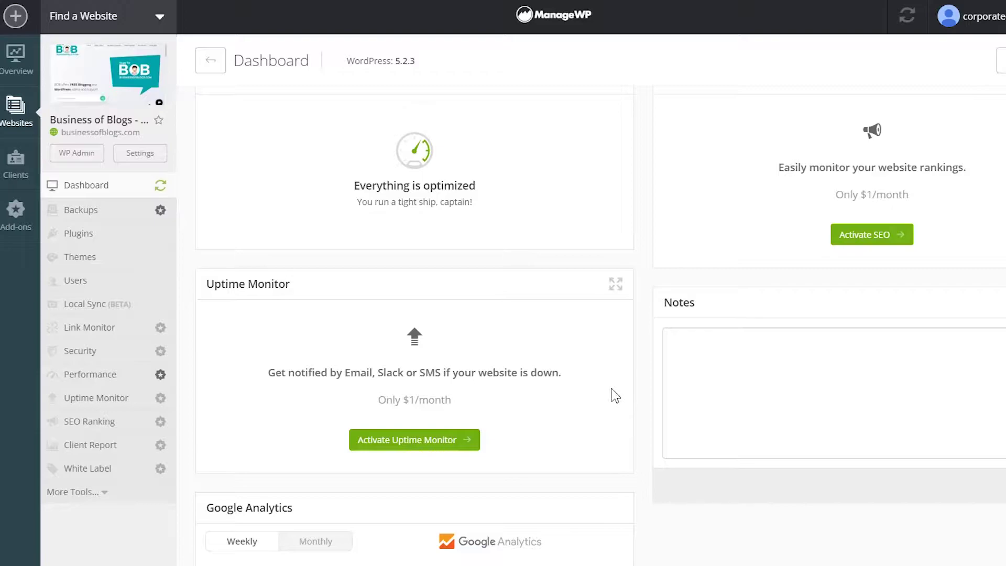
scroll(529, 280, down, 3)
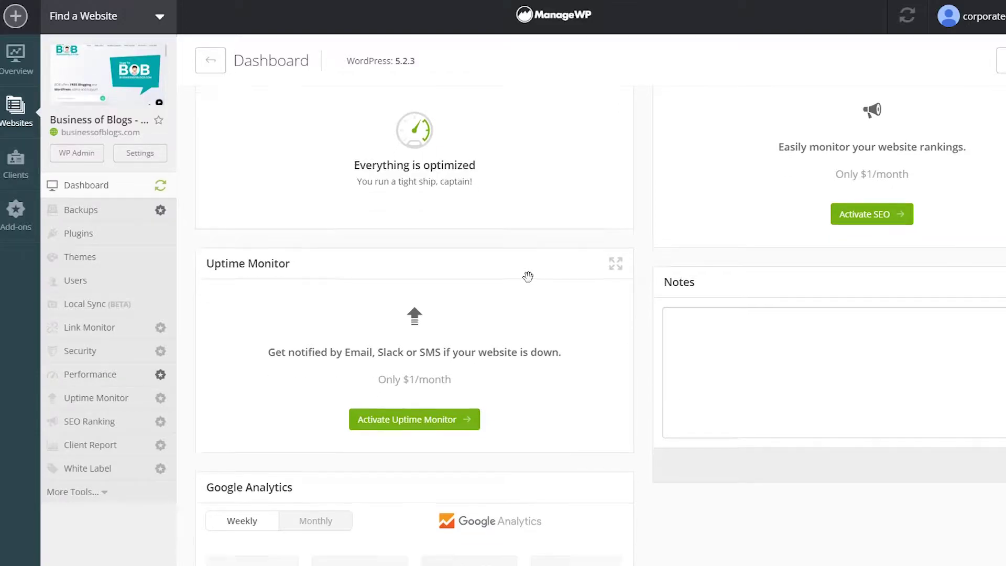
scroll(552, 215, down, 2)
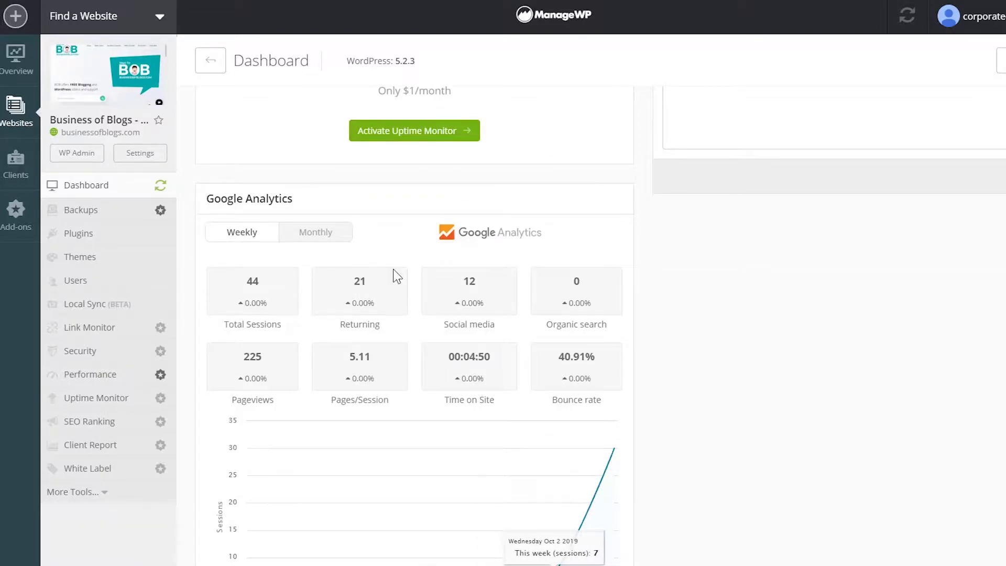
scroll(392, 273, down, 5)
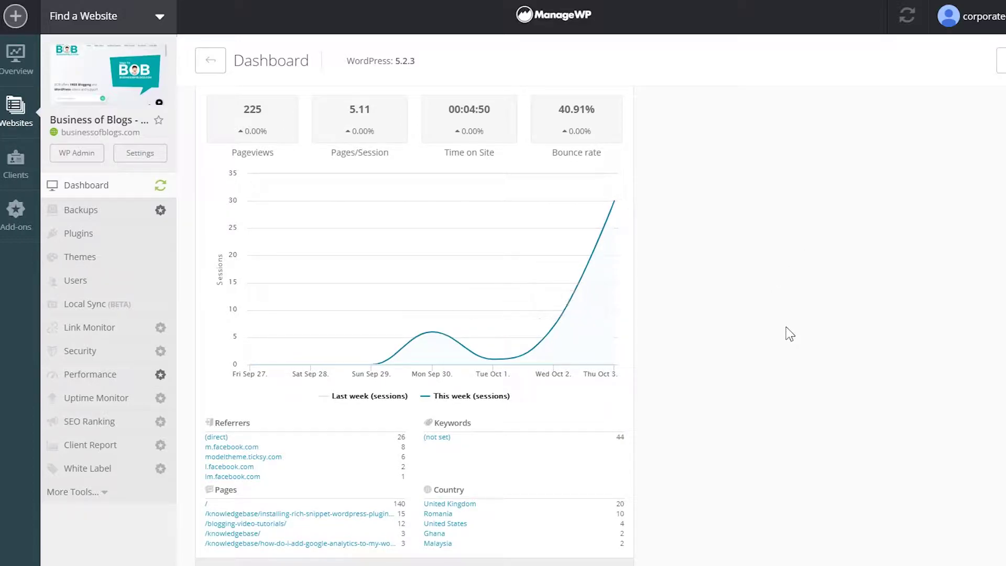
scroll(762, 318, up, 3)
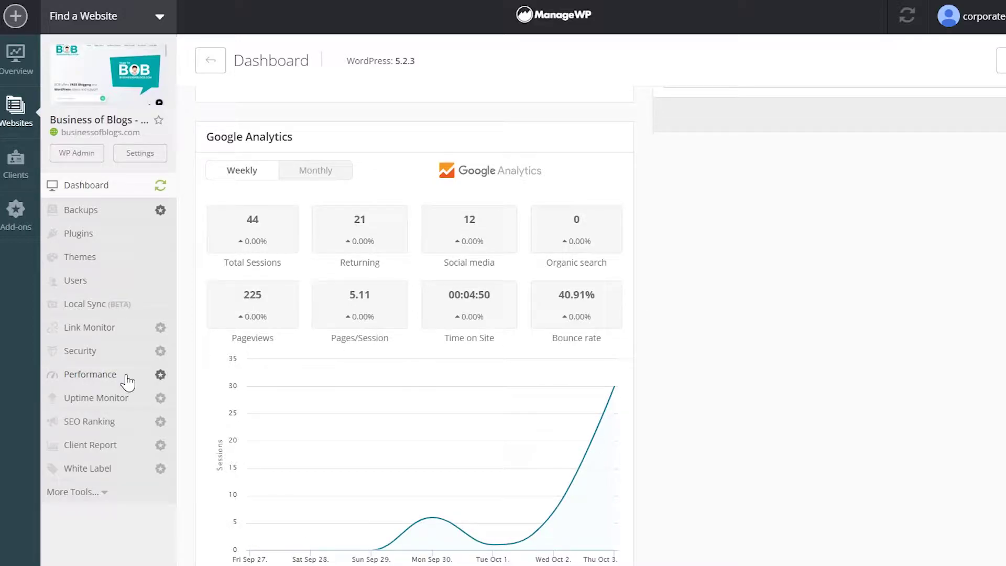
- Open the Performance Check for Business of Blogs and set the test region to London, UK
click(105, 376)
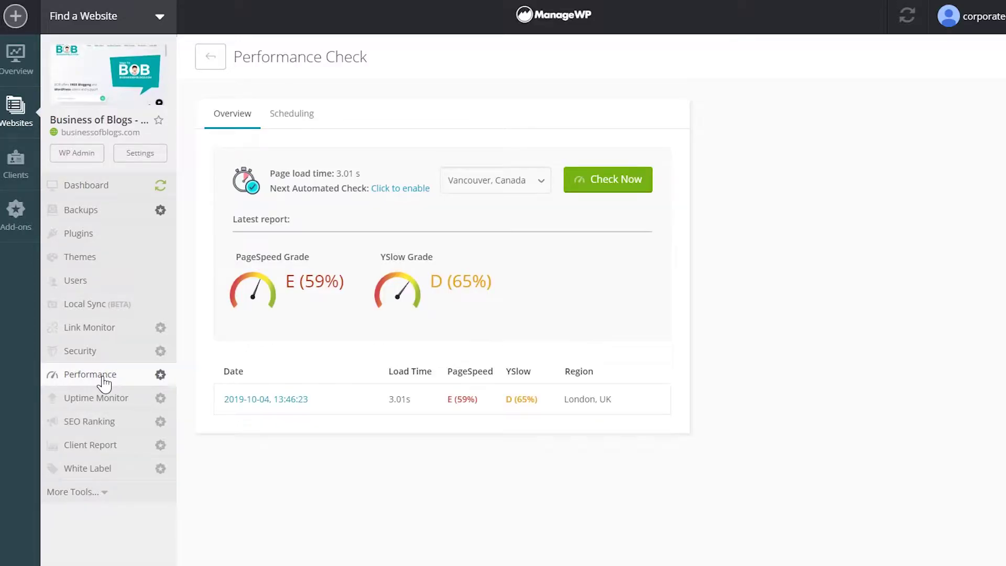
click(512, 182)
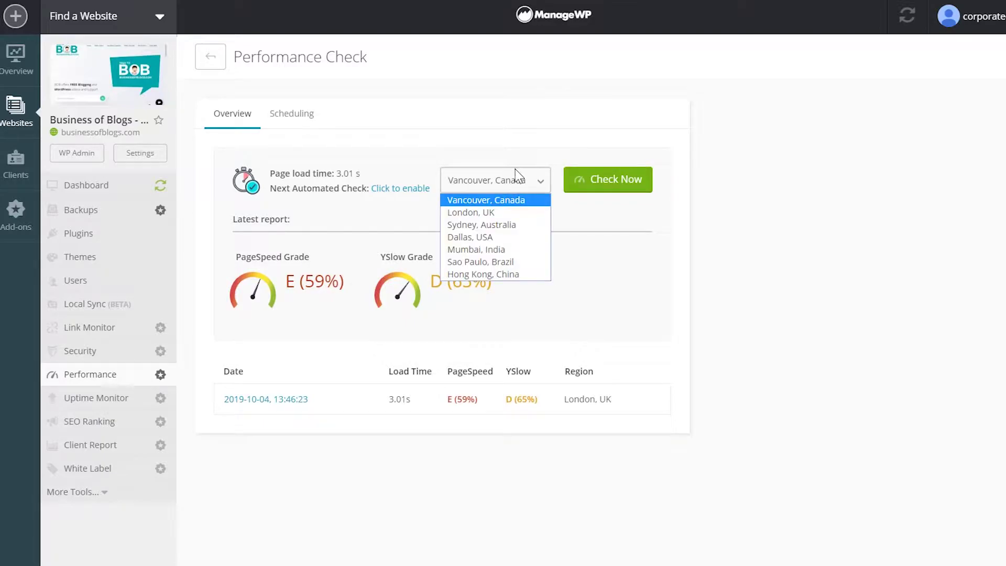
click(518, 214)
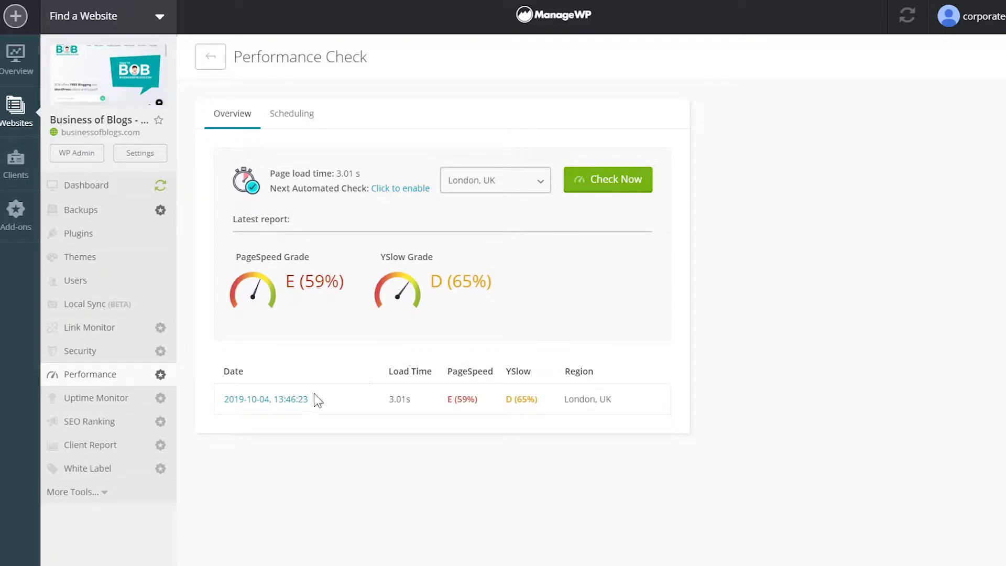
- Open the 2019-10-04 performance report and examine its PageSpeed recommendations, including the details for Optimize images
click(288, 400)
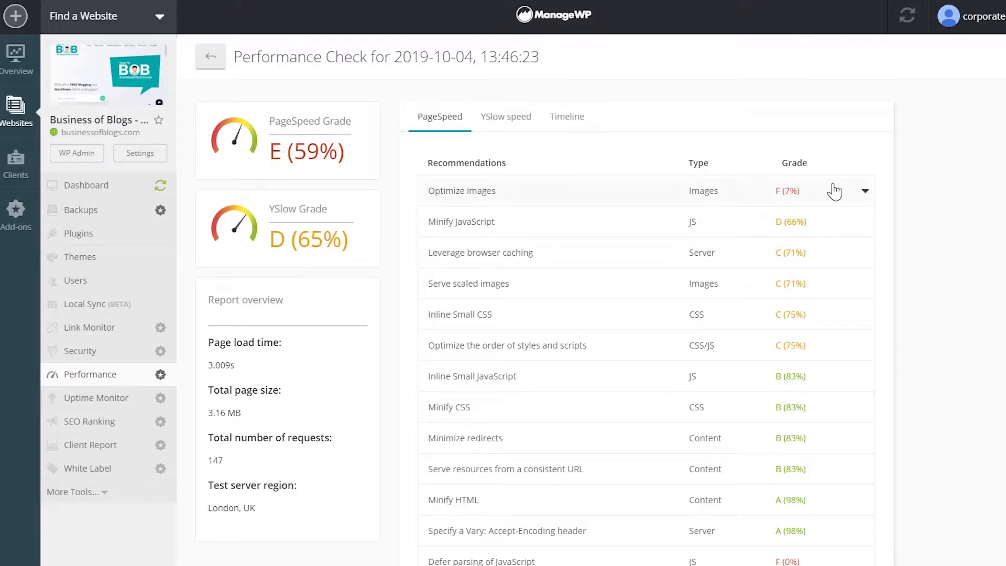
click(852, 194)
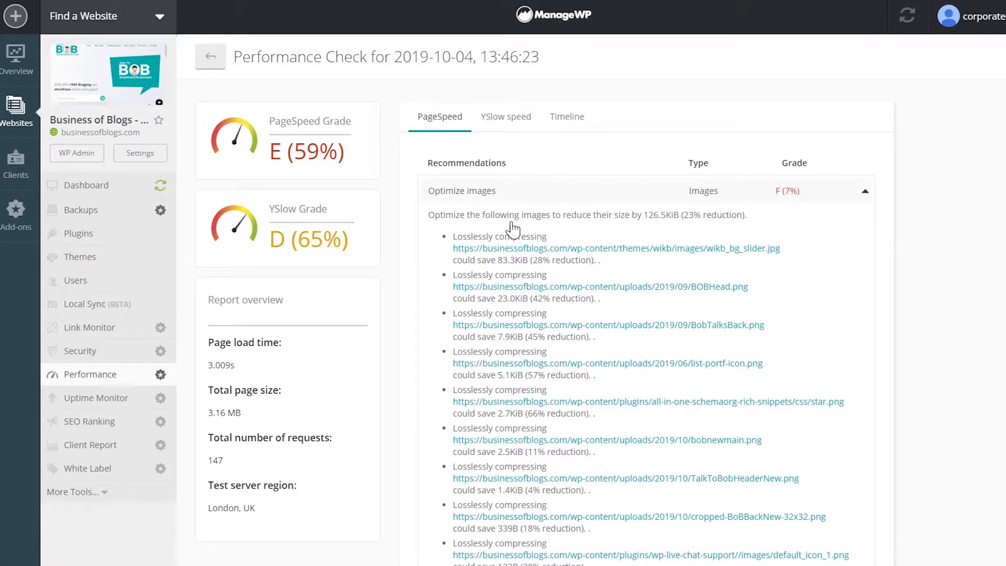
scroll(511, 226, down, 2)
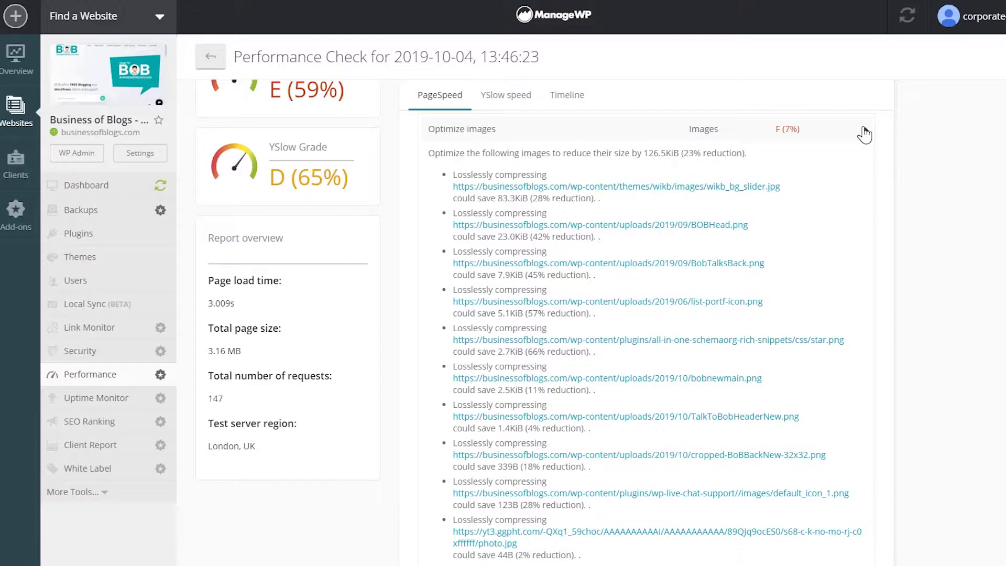
click(863, 134)
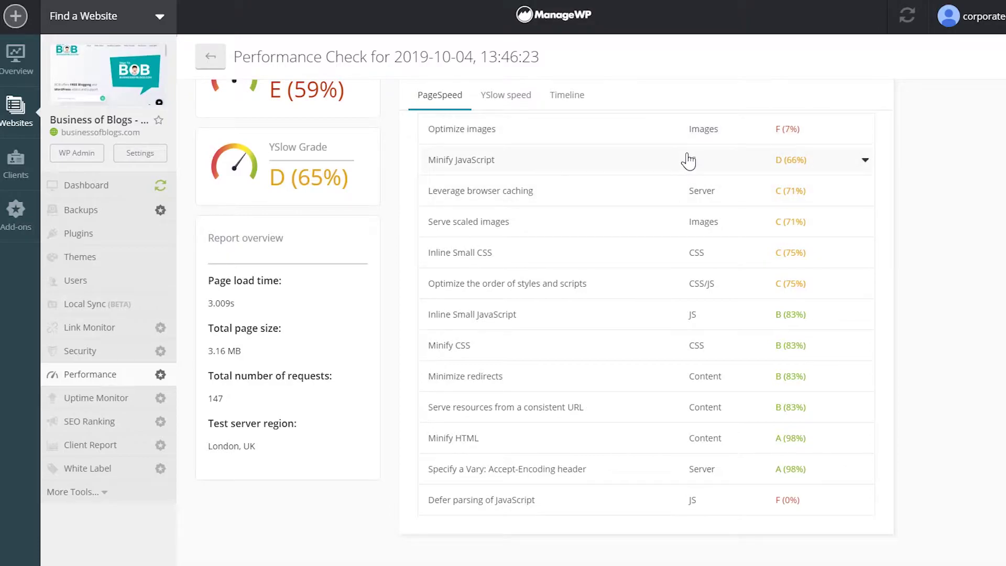
scroll(688, 161, up, 2)
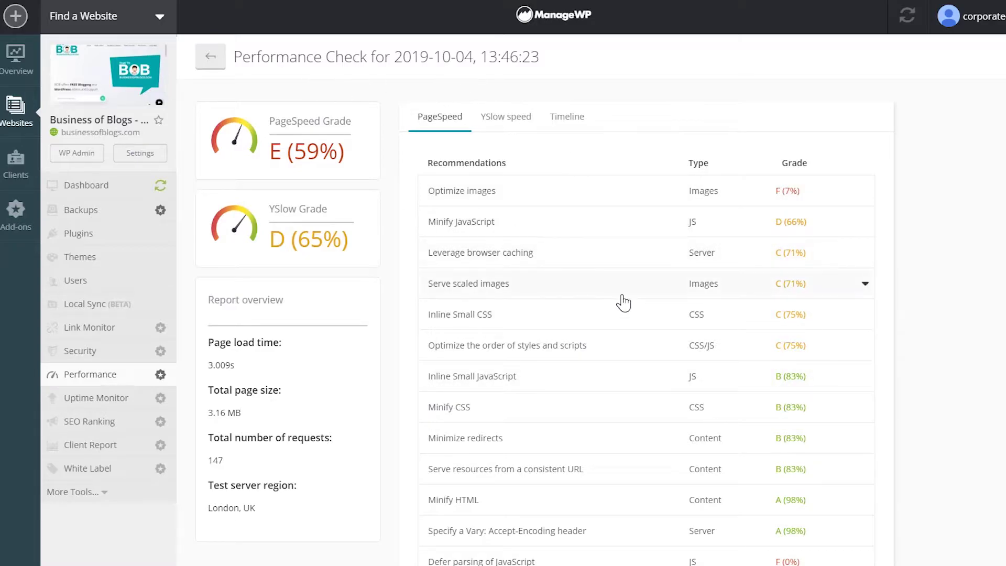
- Open the Business of Blogs WordPress admin from ManageWP and visit the live site from there
click(78, 156)
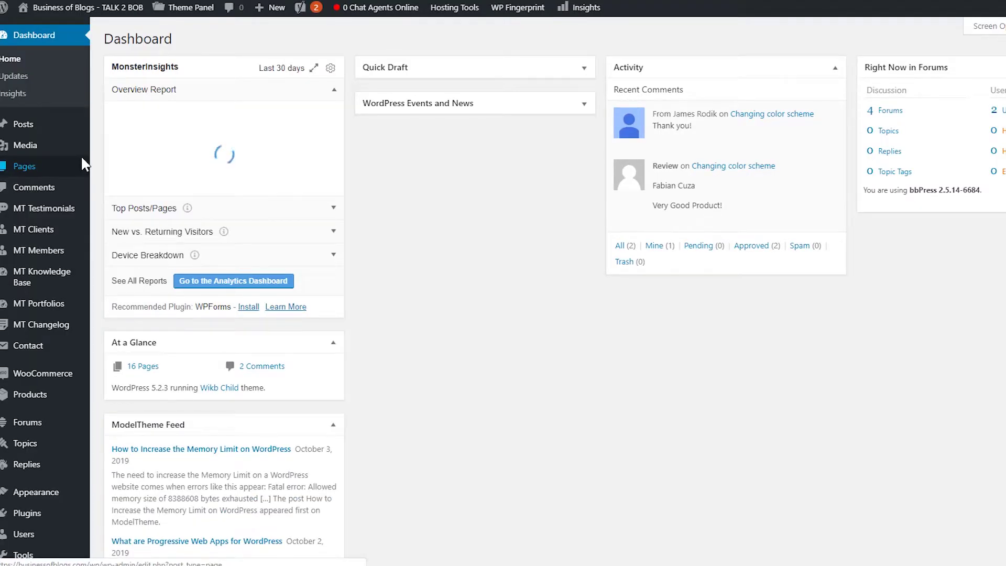
mouse_move(84, 7)
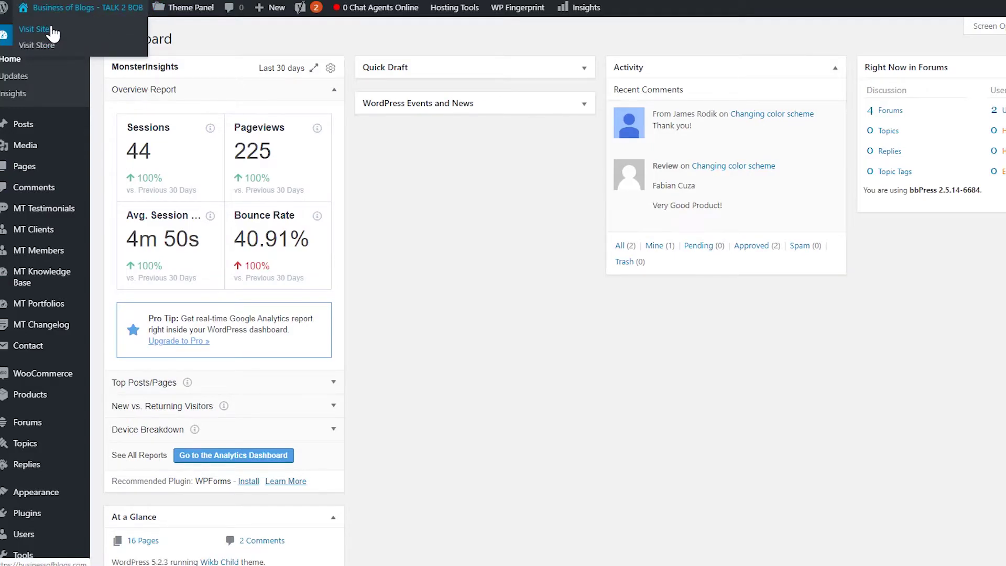
click(52, 31)
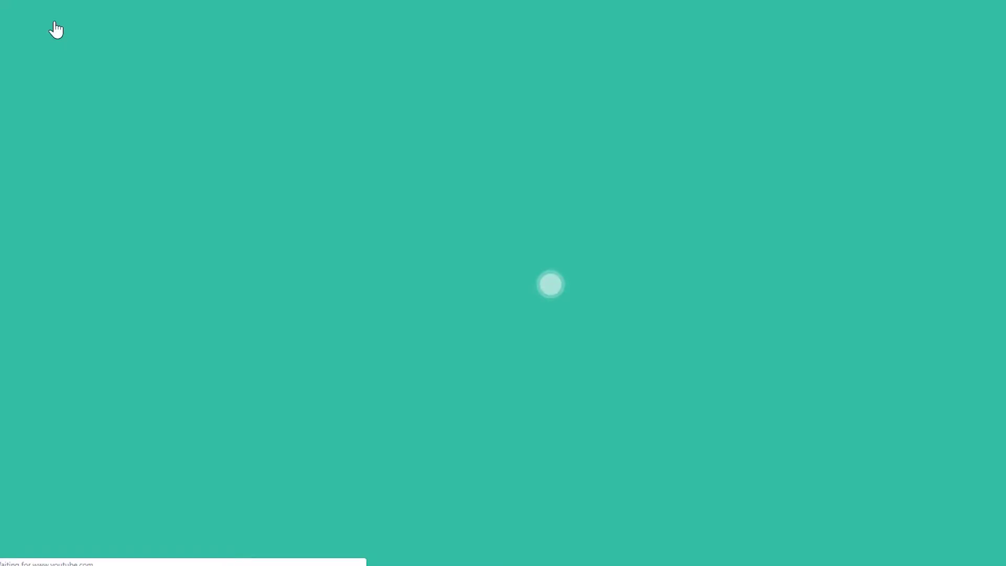